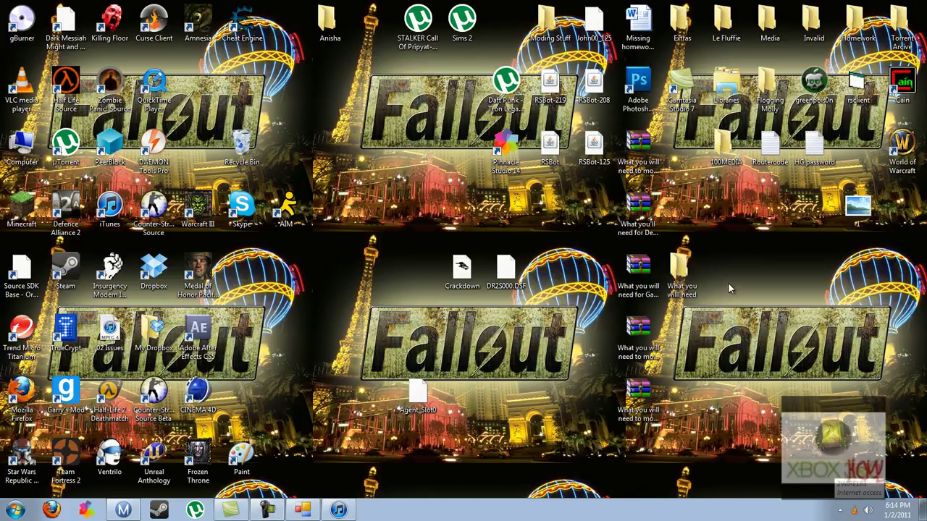
# - Shift the What you will need folder one slot right and move DR2S000.DSF onto the Fallout logo
pyautogui.moveTo(681, 271); pyautogui.dragTo(760, 295)
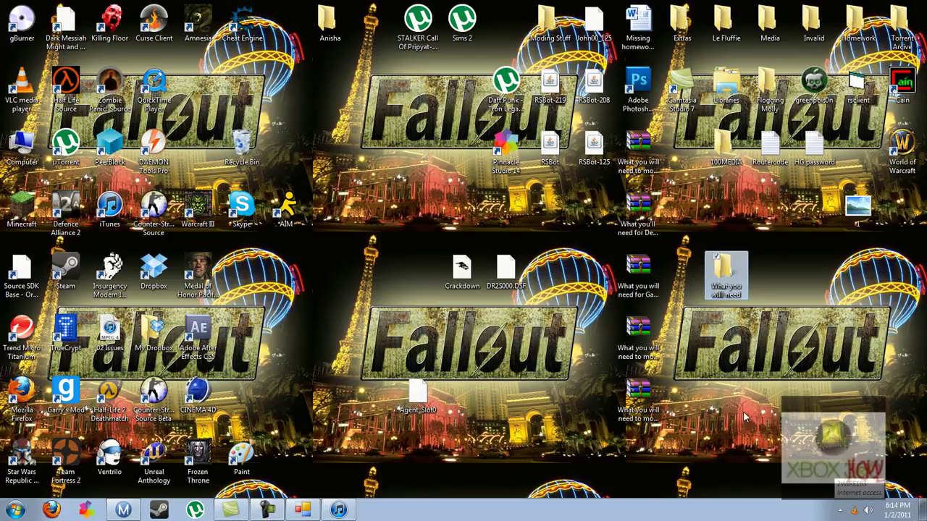
pyautogui.click(745, 418)
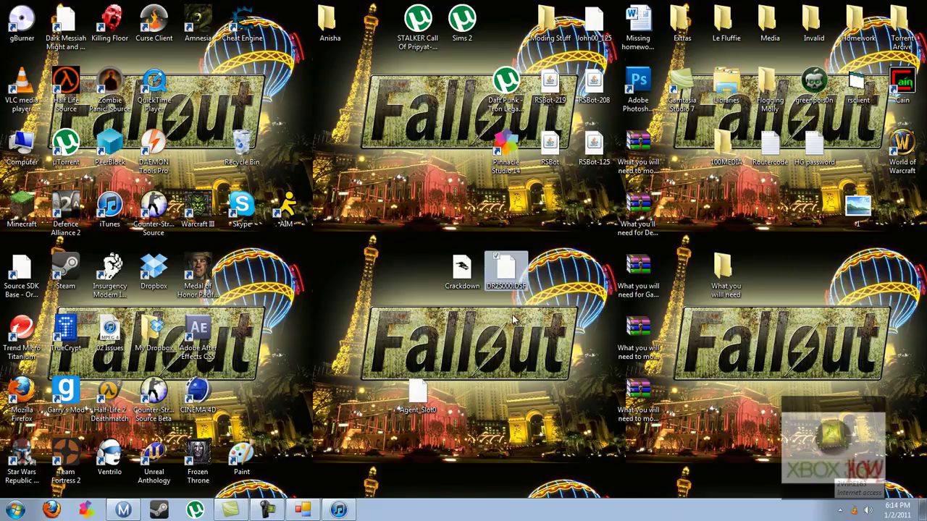
pyautogui.moveTo(509, 274); pyautogui.dragTo(535, 355)
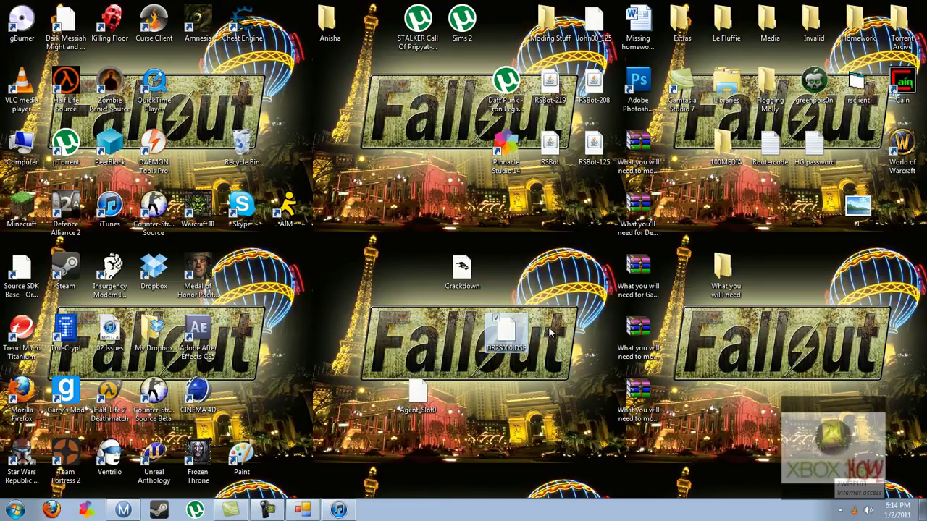
pyautogui.click(597, 289)
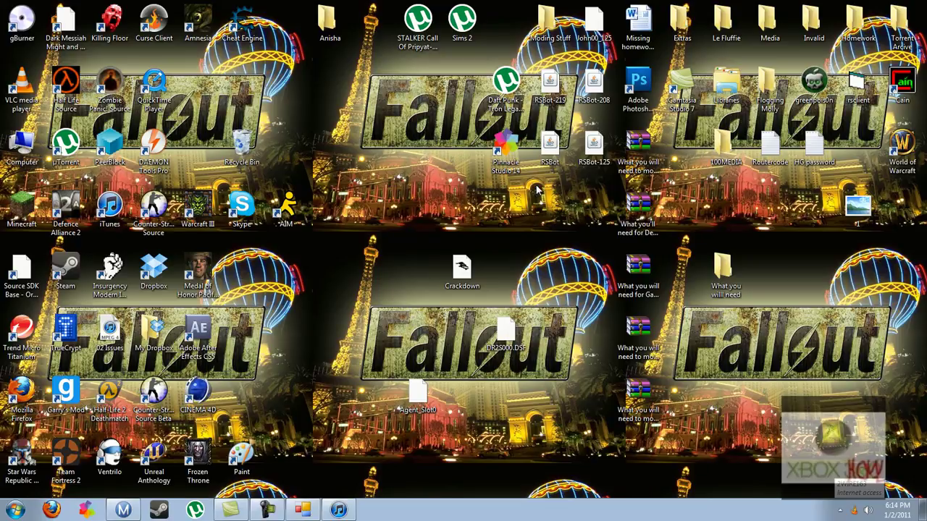
# - Rearrange the desktop icons, returning DR2S000.DSF up beside the balloon
pyautogui.moveTo(538, 190); pyautogui.dragTo(614, 402)
pyautogui.moveTo(619, 187); pyautogui.dragTo(550, 366)
pyautogui.moveTo(522, 175); pyautogui.dragTo(608, 433)
pyautogui.moveTo(519, 331); pyautogui.dragTo(552, 265)
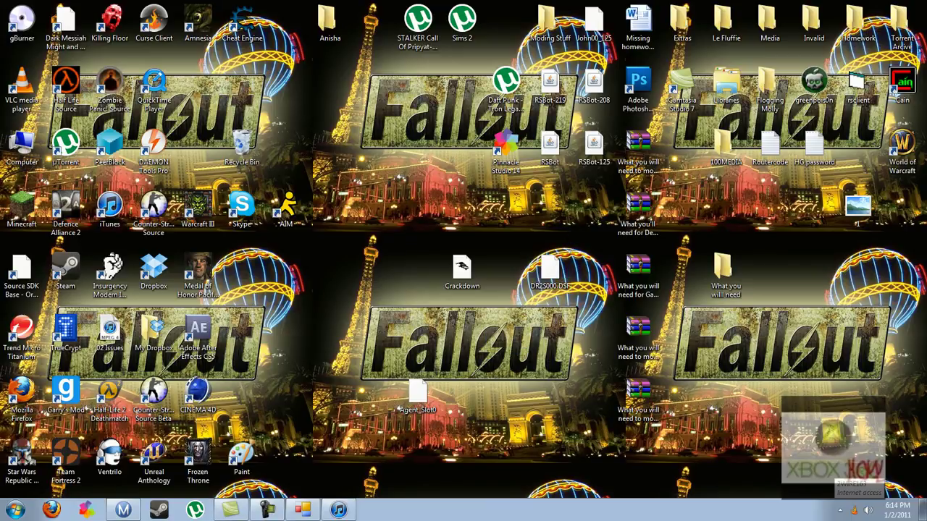
# - Load the connected USB drive in Usb Xtaf Xplorer through File > Open Device
pyautogui.click(302, 511)
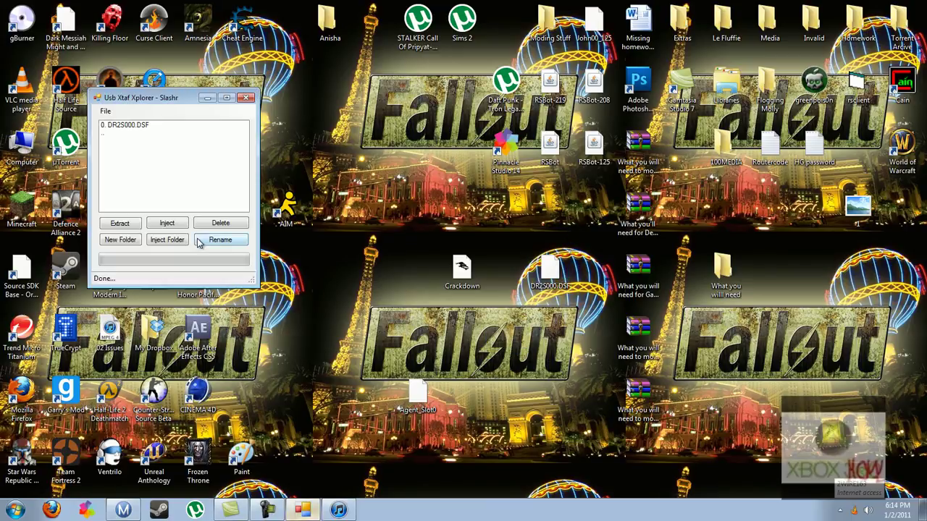
pyautogui.click(109, 112)
pyautogui.click(133, 110)
pyautogui.click(107, 111)
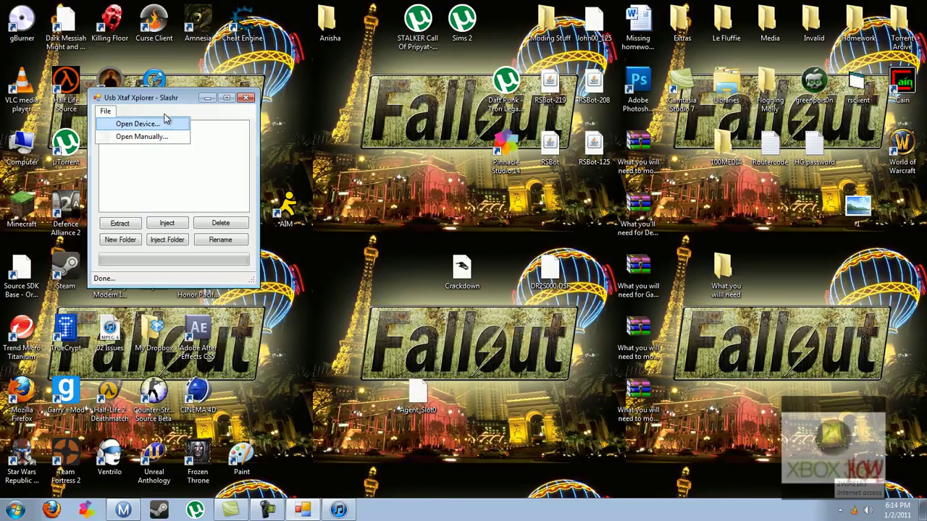
pyautogui.click(145, 126)
pyautogui.moveTo(176, 100); pyautogui.dragTo(200, 115)
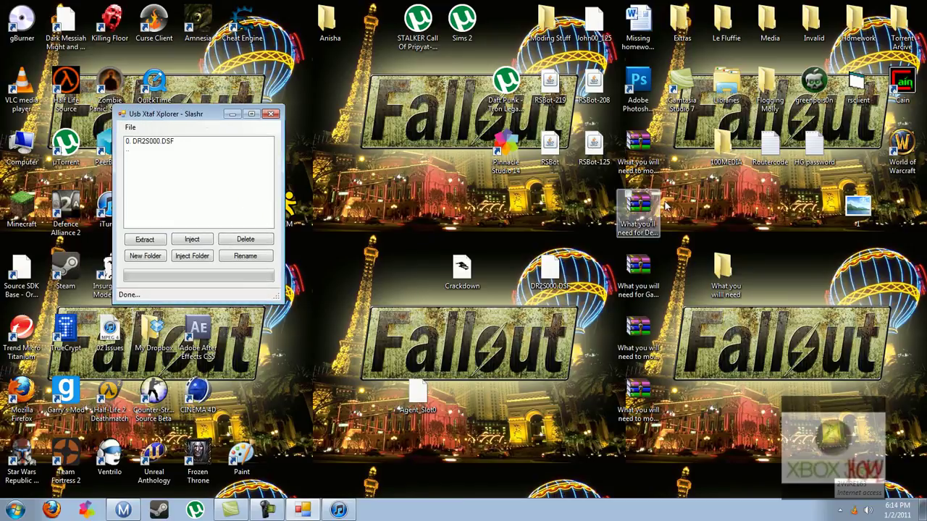
pyautogui.click(629, 310)
pyautogui.click(632, 377)
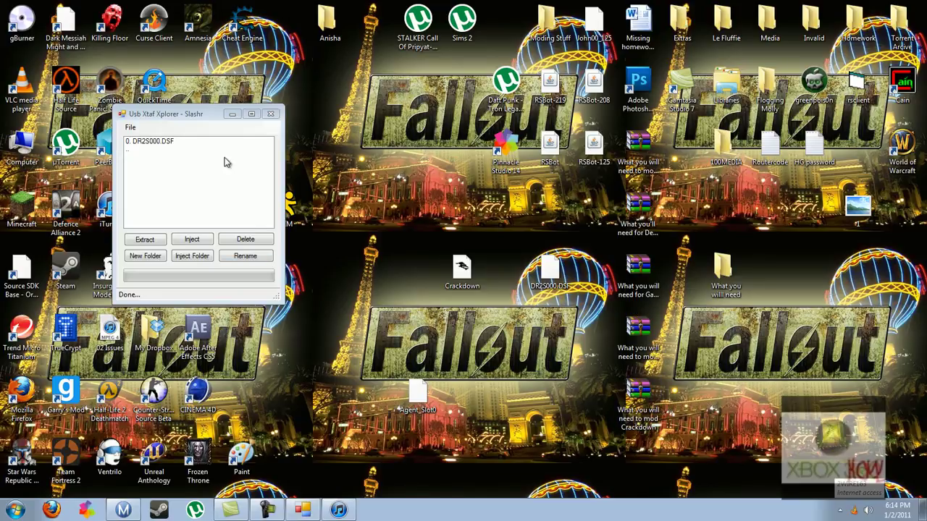
pyautogui.click(208, 144)
# - Browse up to the profile folders and into the third profile's game folder
pyautogui.doubleClick(149, 150)
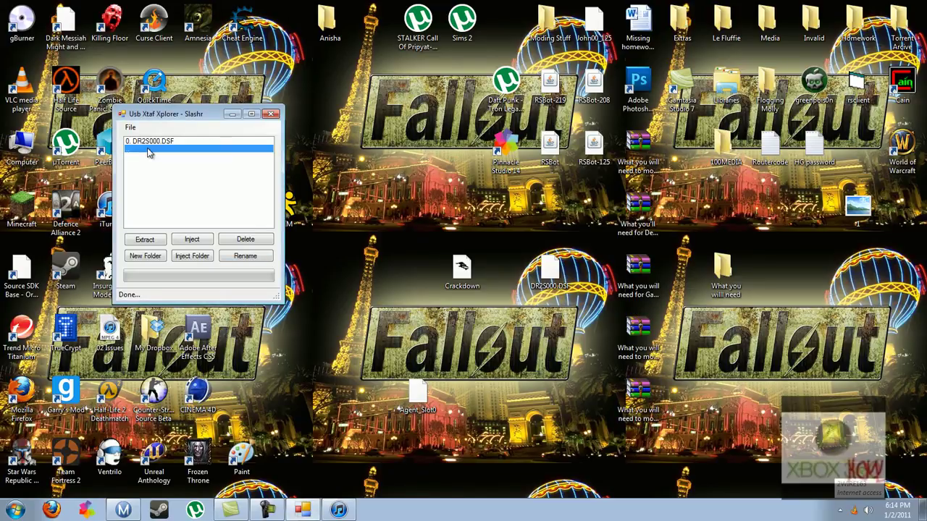
pyautogui.doubleClick(151, 149)
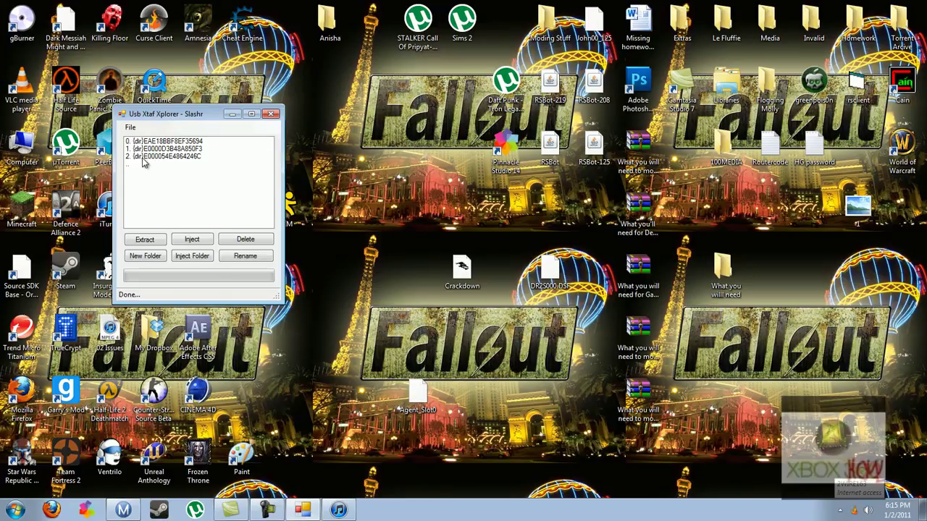
pyautogui.click(147, 157)
pyautogui.doubleClick(152, 156)
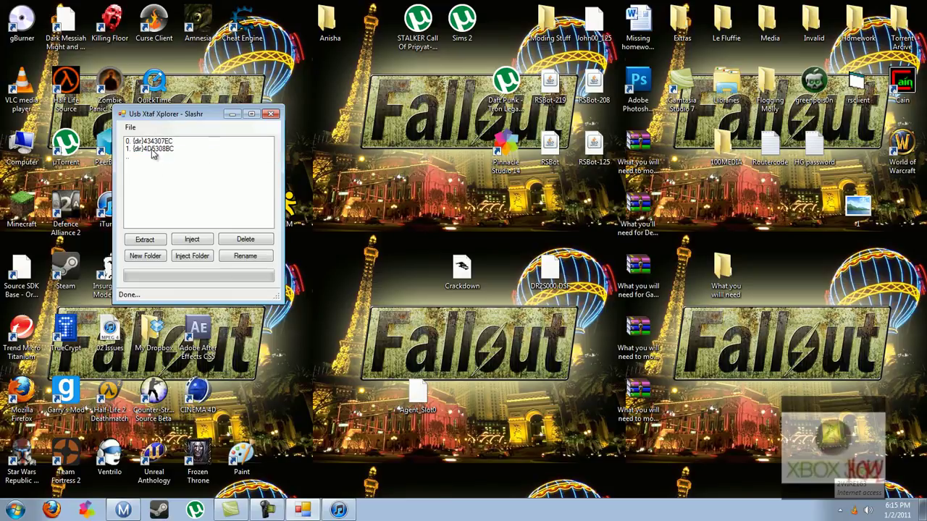
pyautogui.doubleClick(151, 149)
# - Open the save folder and 00000001, then select the DR2S000.DSF save file
pyautogui.click(150, 150)
pyautogui.doubleClick(151, 150)
pyautogui.click(156, 143)
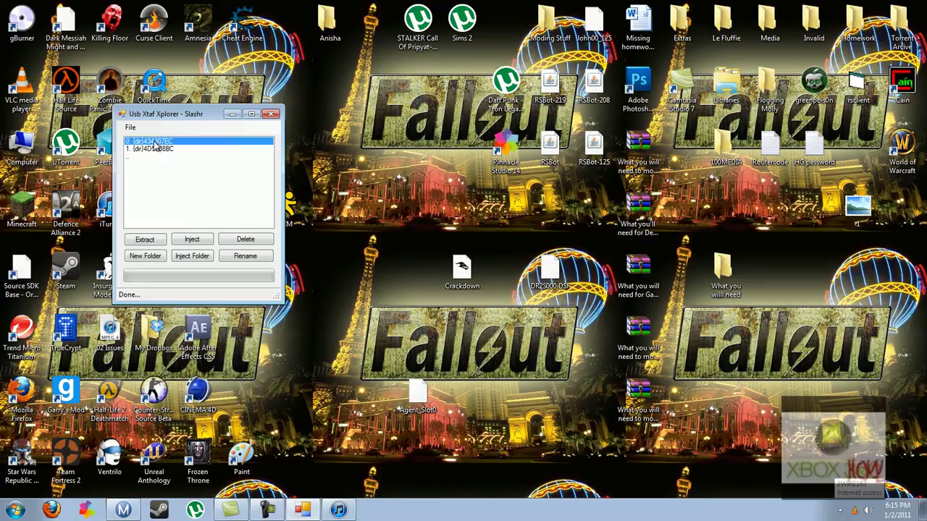
pyautogui.doubleClick(155, 162)
pyautogui.click(167, 143)
pyautogui.doubleClick(167, 145)
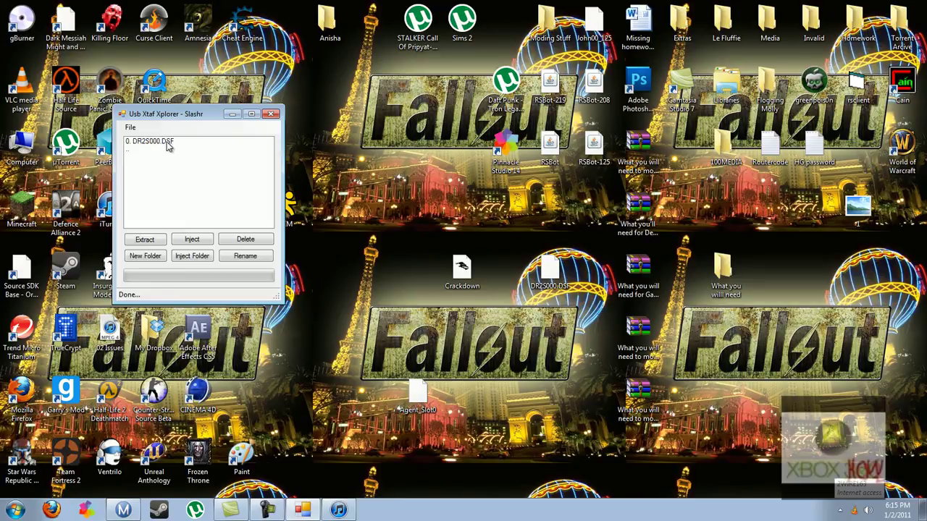
pyautogui.click(167, 144)
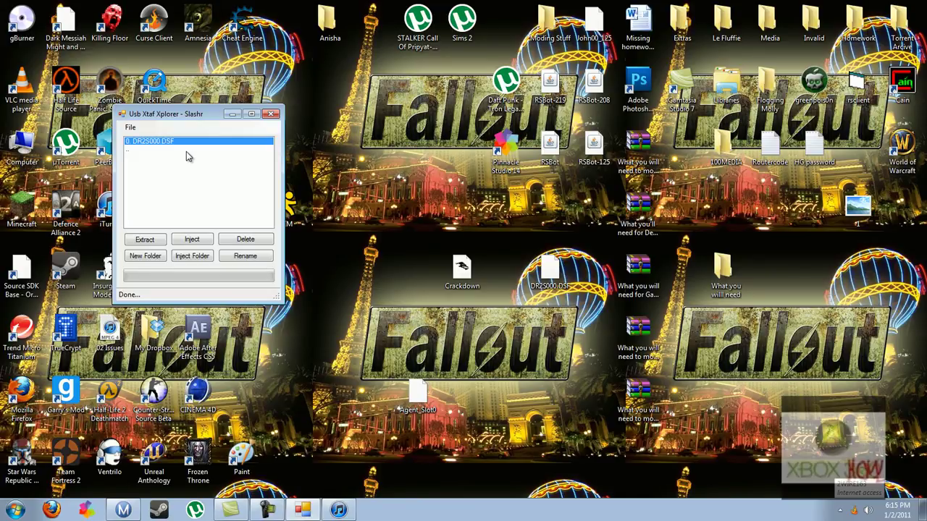
# - Start extracting DR2S000.DSF to the computer and edit the file name
pyautogui.click(145, 239)
pyautogui.click(335, 267)
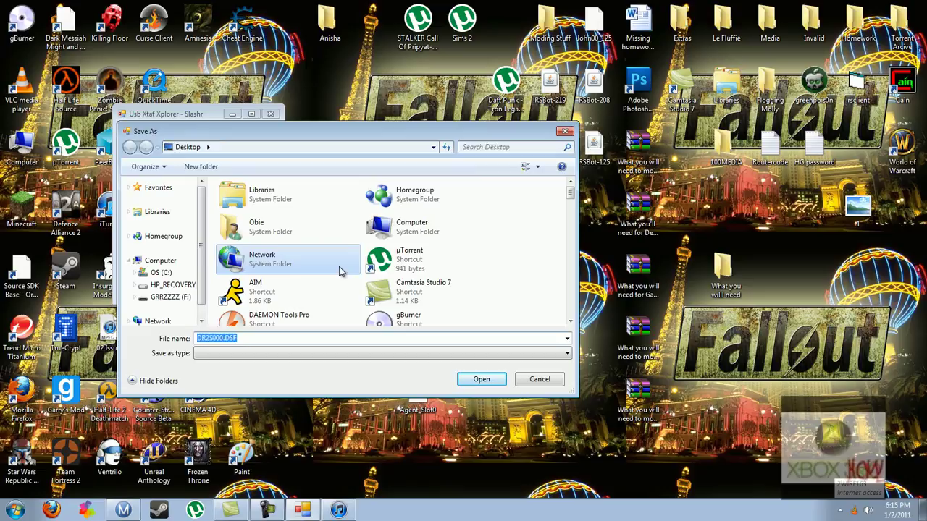
pyautogui.scroll(-10, 381, 259)
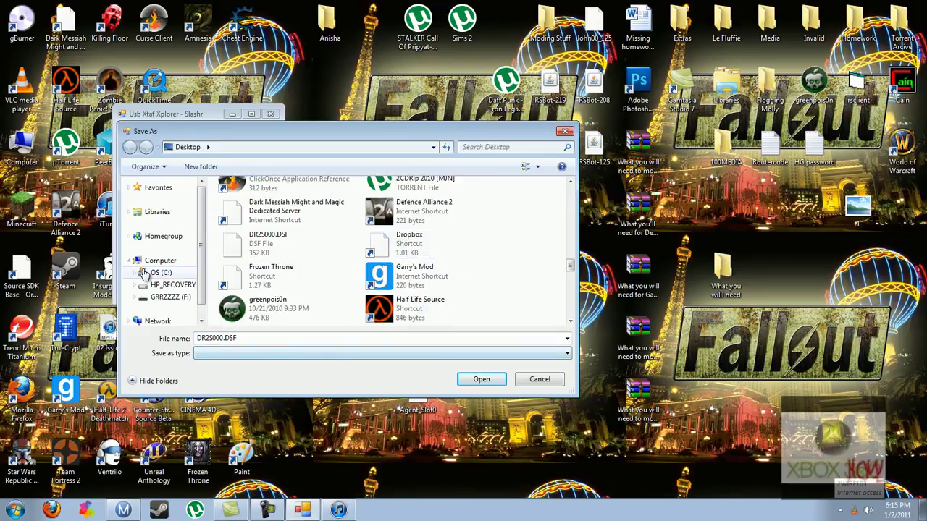
pyautogui.click(252, 338)
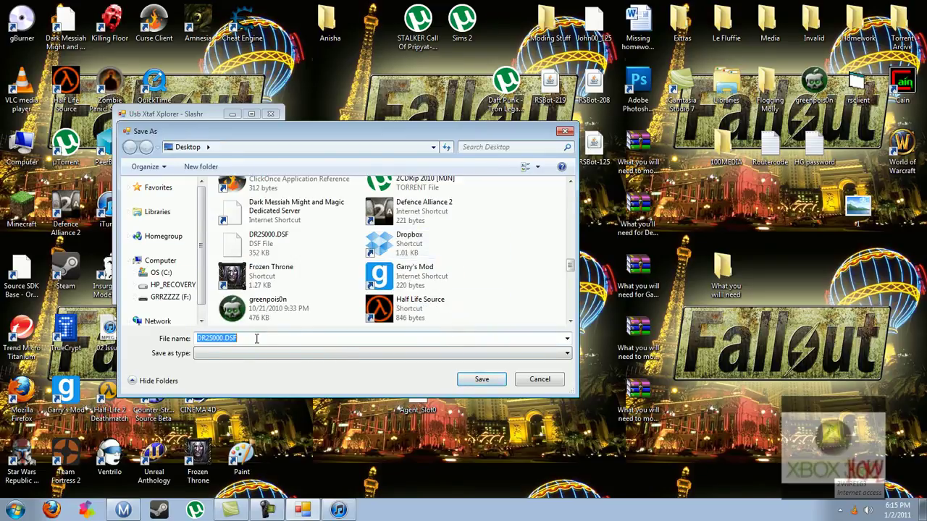
pyautogui.click(205, 338)
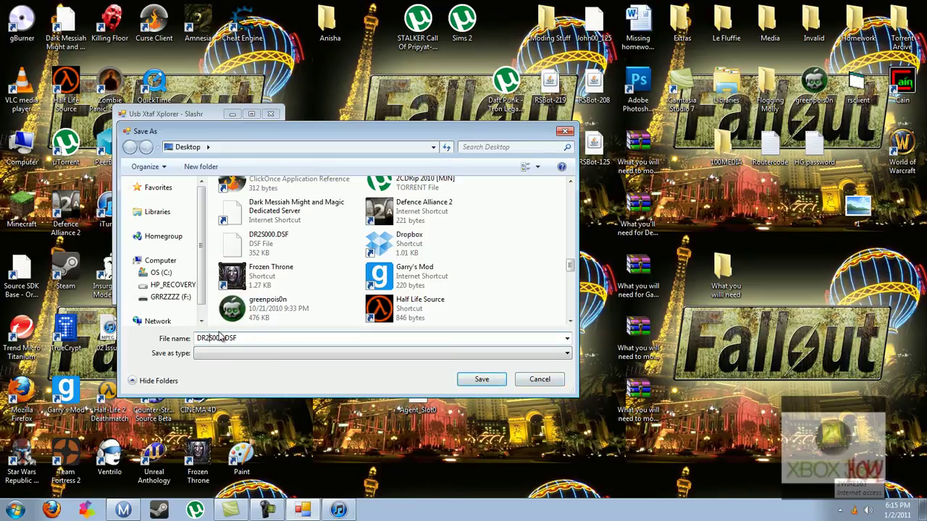
pyautogui.click(481, 379)
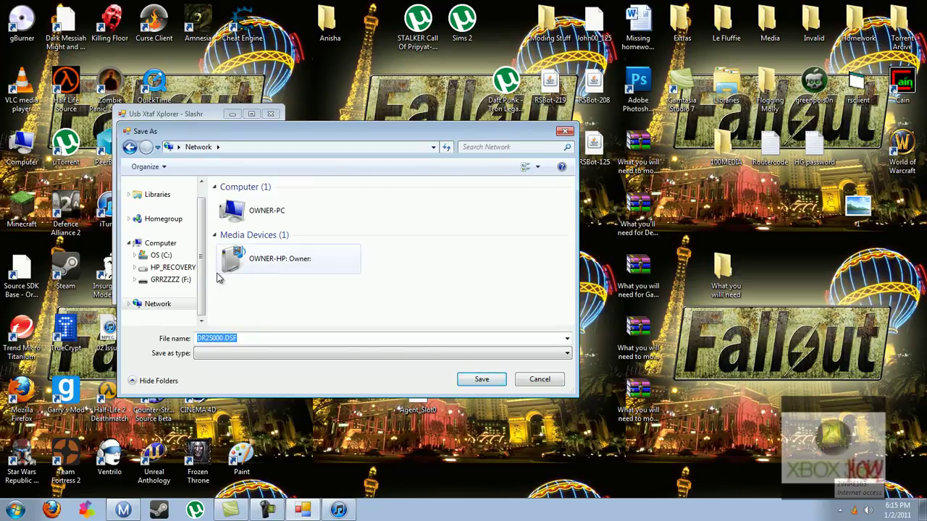
# - Save the extracted copy on the Desktop as DR2S1000.DSF instead of replacing DR2S000.DSF
pyautogui.scroll(2, 159, 246)
pyautogui.click(157, 188)
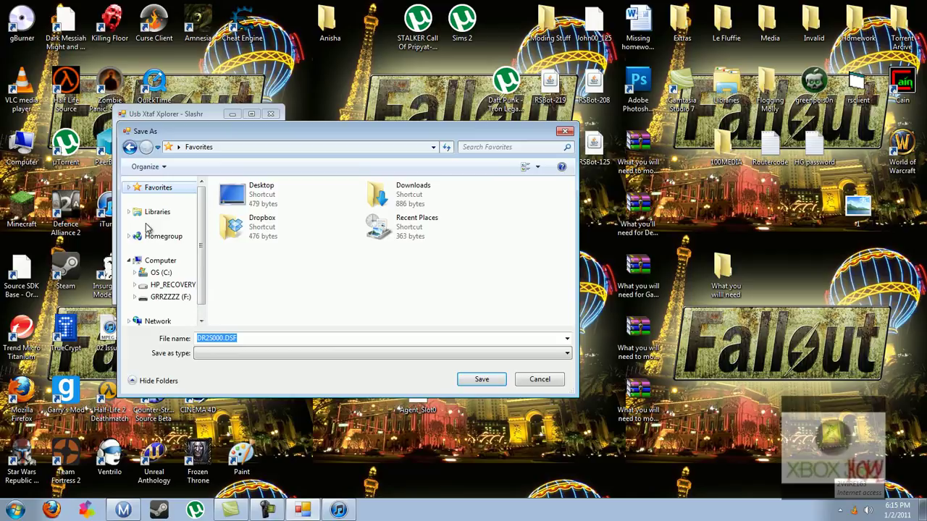
pyautogui.doubleClick(304, 196)
pyautogui.click(478, 378)
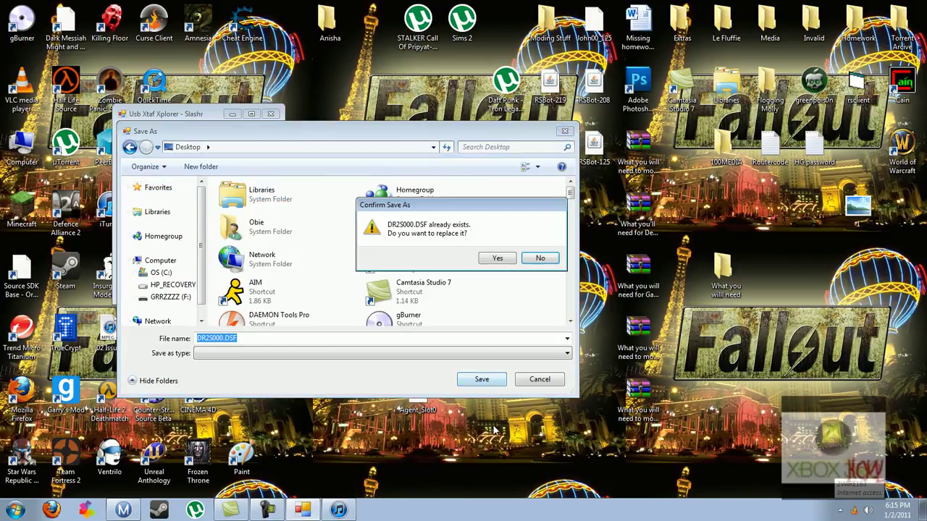
pyautogui.click(540, 259)
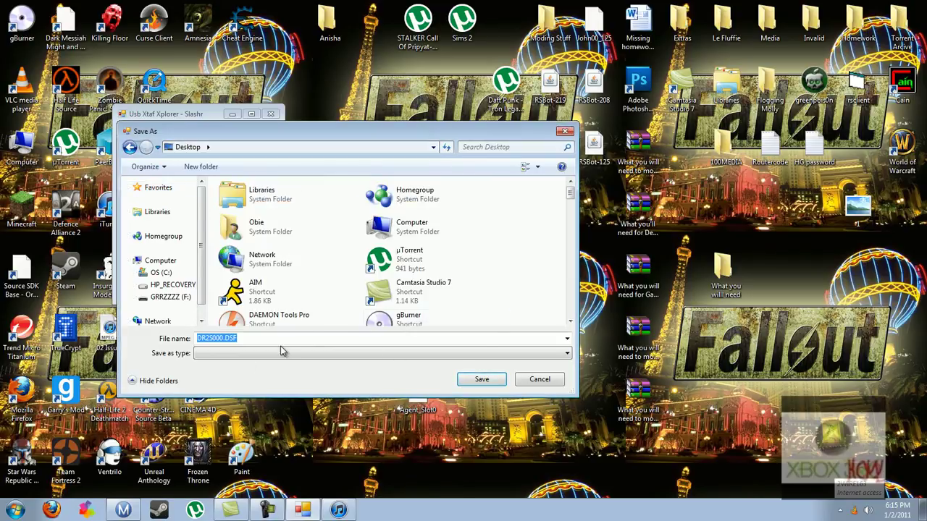
pyautogui.click(213, 338)
pyautogui.write('1')
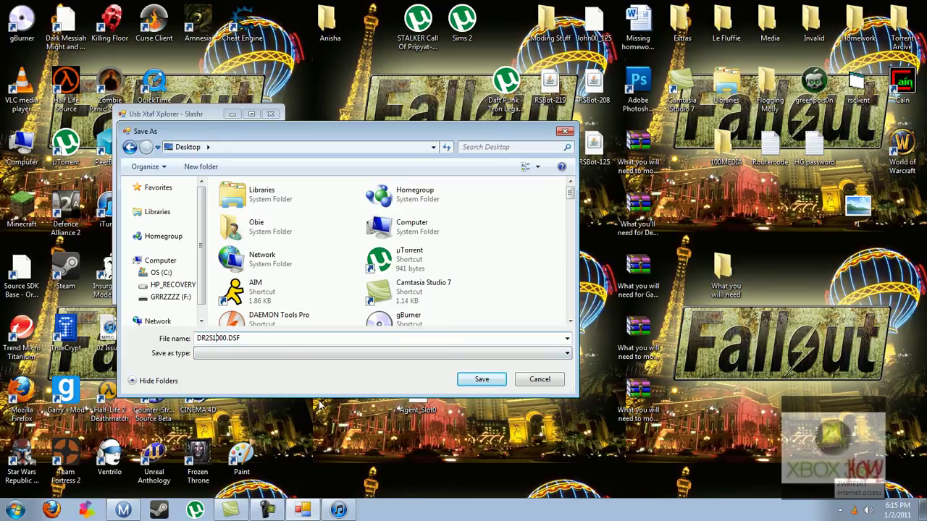
pyautogui.press('Return')
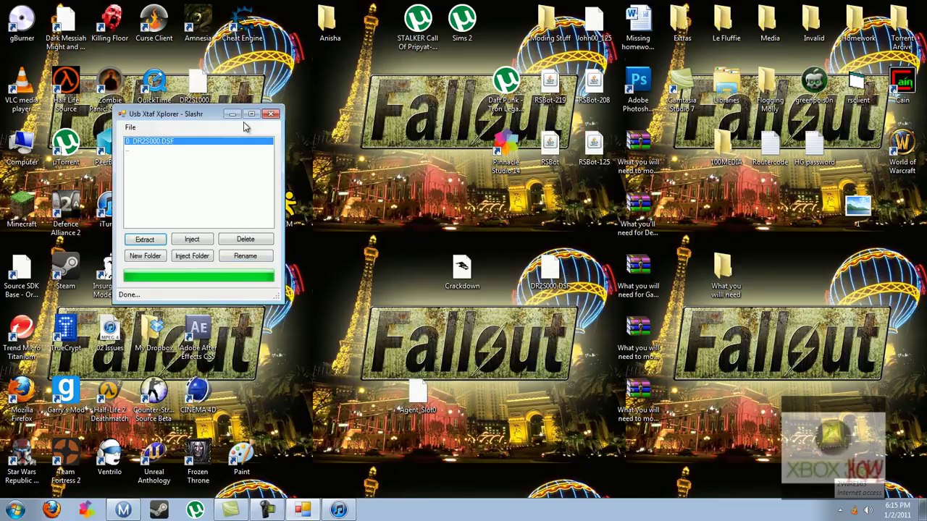
# - Close Usb Xtaf Xplorer and place DR2S1000.DSF on the Fallout logo below DR2S000.DSF
pyautogui.click(271, 114)
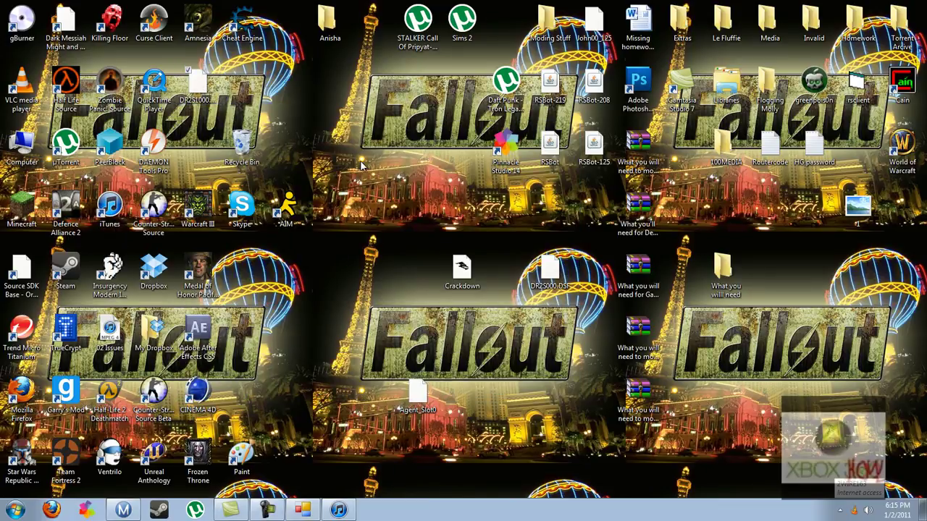
pyautogui.moveTo(403, 307); pyautogui.dragTo(558, 298)
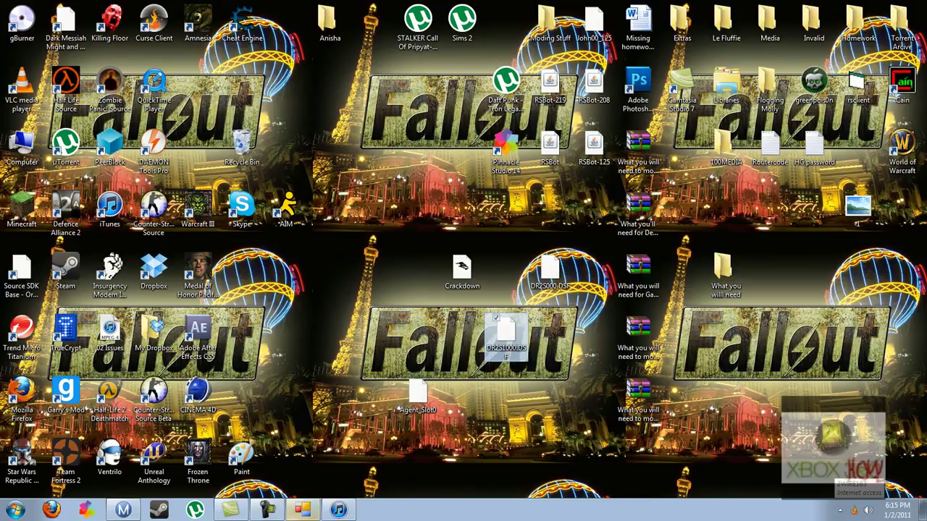
pyautogui.click(137, 513)
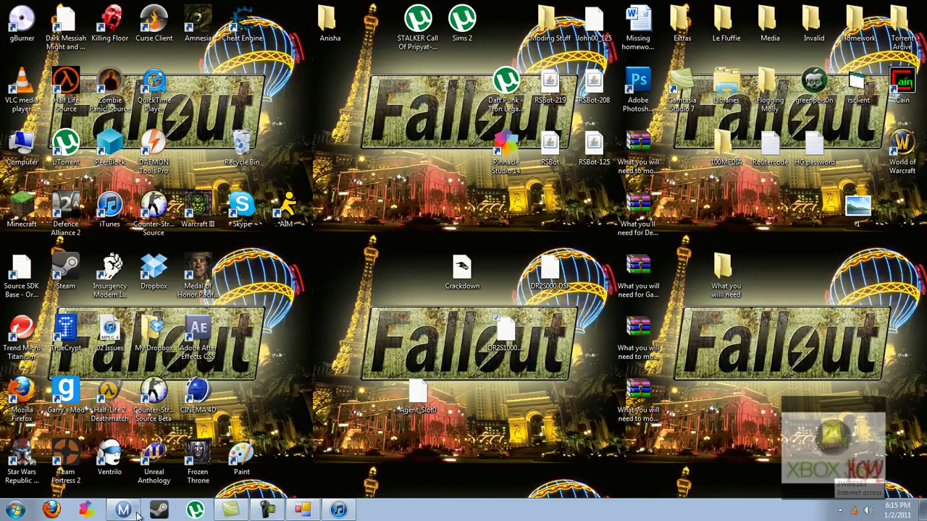
# - Open both DR2 save files in Modio and arrange their windows side by side
pyautogui.moveTo(555, 132); pyautogui.dragTo(445, 381)
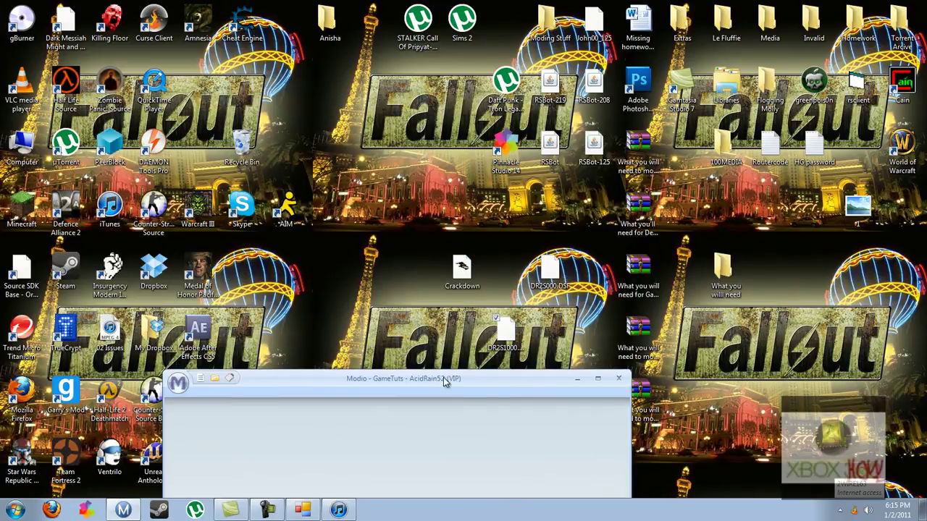
pyautogui.moveTo(576, 236); pyautogui.dragTo(486, 379)
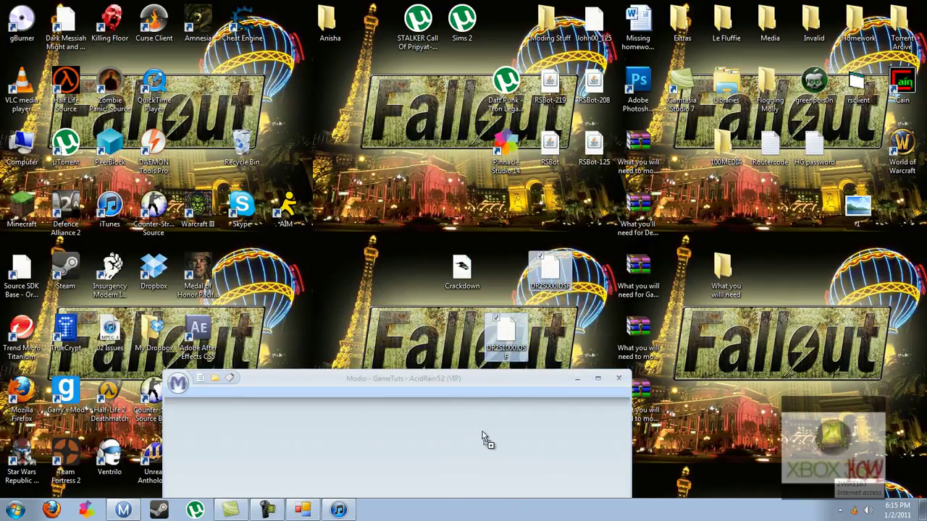
pyautogui.moveTo(482, 432); pyautogui.dragTo(534, 87)
pyautogui.moveTo(399, 187); pyautogui.dragTo(529, 174)
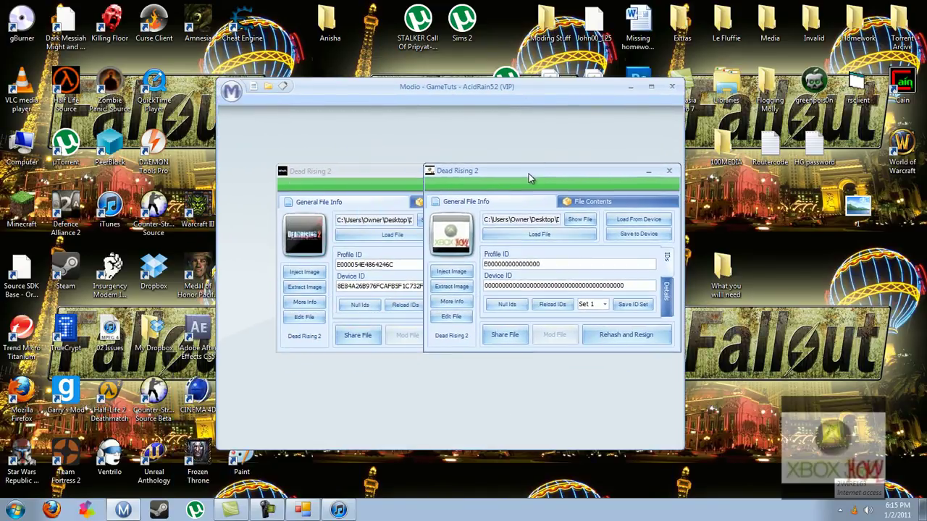
pyautogui.moveTo(359, 172); pyautogui.dragTo(242, 151)
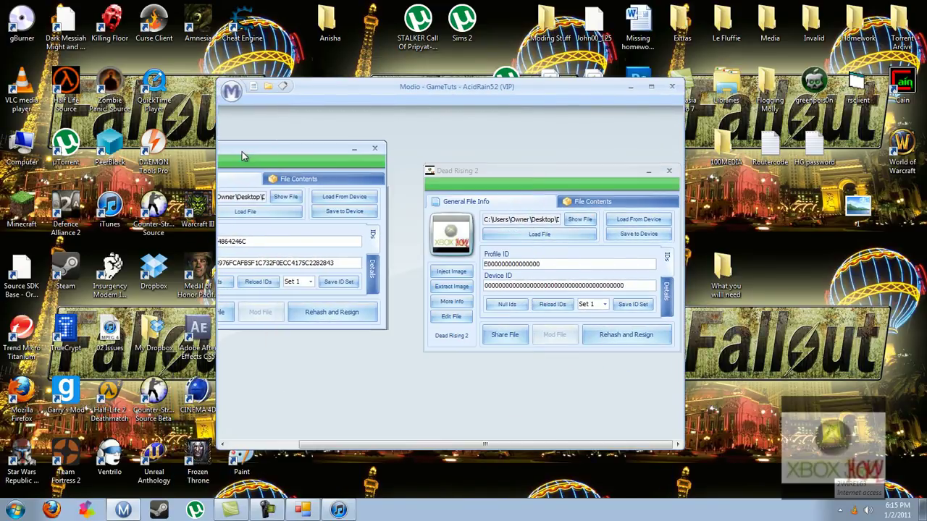
pyautogui.moveTo(331, 145); pyautogui.dragTo(370, 152)
# - Copy the original save's Profile ID into the other save's zeroed Profile ID field
pyautogui.doubleClick(321, 248)
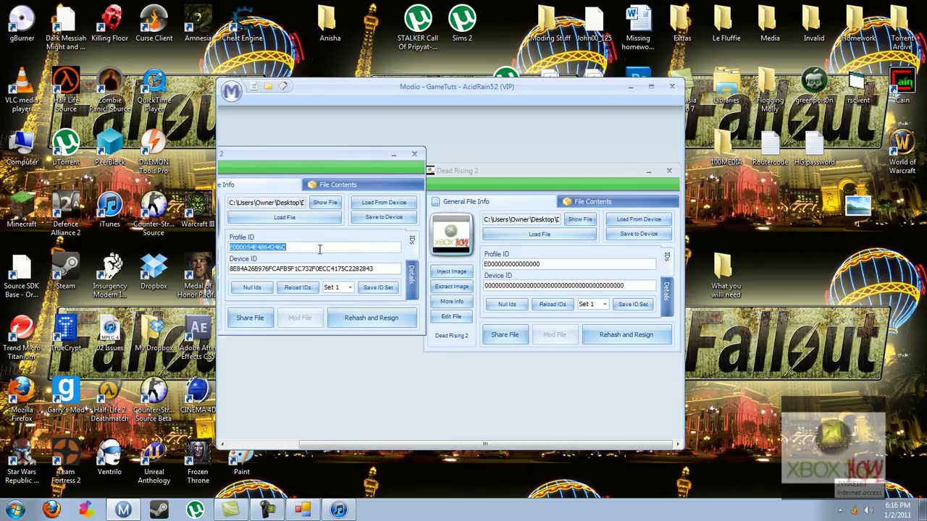
pyautogui.rightClick(319, 248)
pyautogui.click(365, 291)
pyautogui.doubleClick(582, 265)
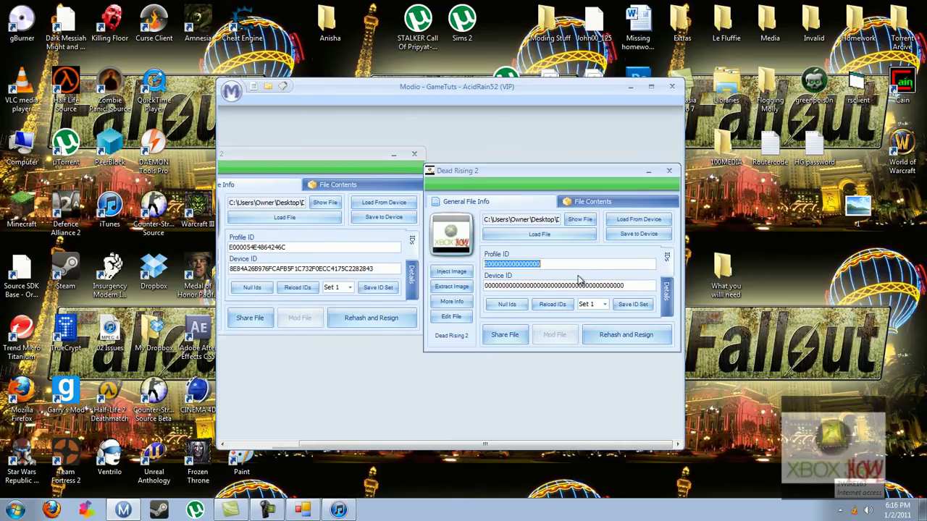
pyautogui.hotkey('ctrl', 'v')
# - Replace the other save's zeroed Device ID with the copied ID
pyautogui.click(375, 268)
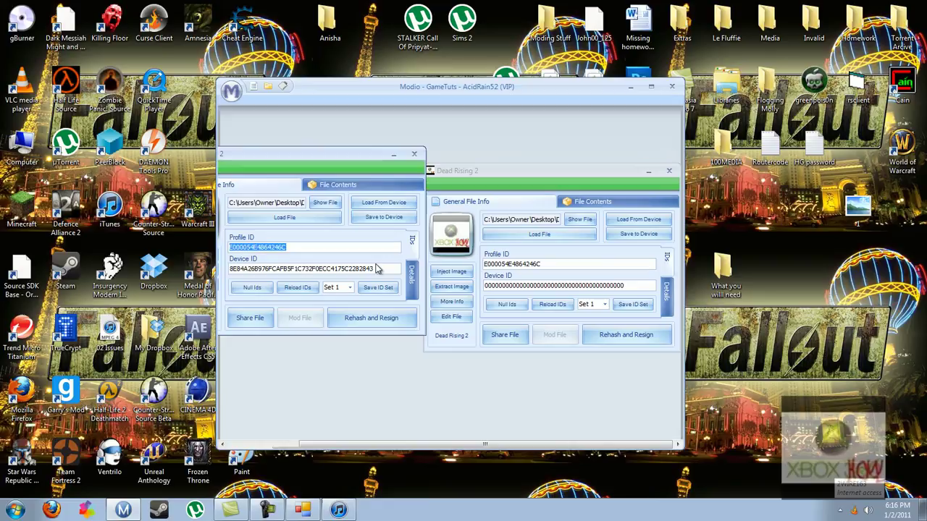
pyautogui.doubleClick(374, 268)
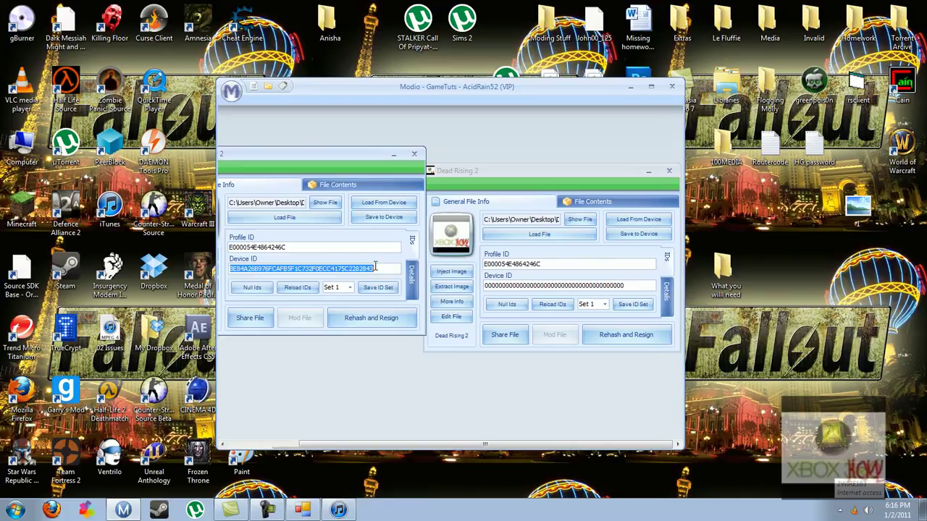
pyautogui.write('C')
pyautogui.click(624, 286)
pyautogui.doubleClick(624, 286)
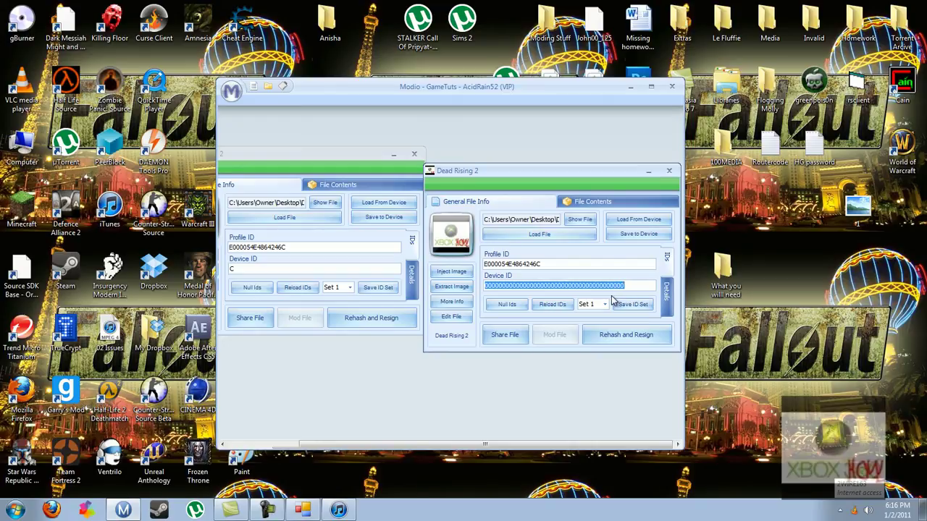
pyautogui.hotkey('ctrl', 'v')
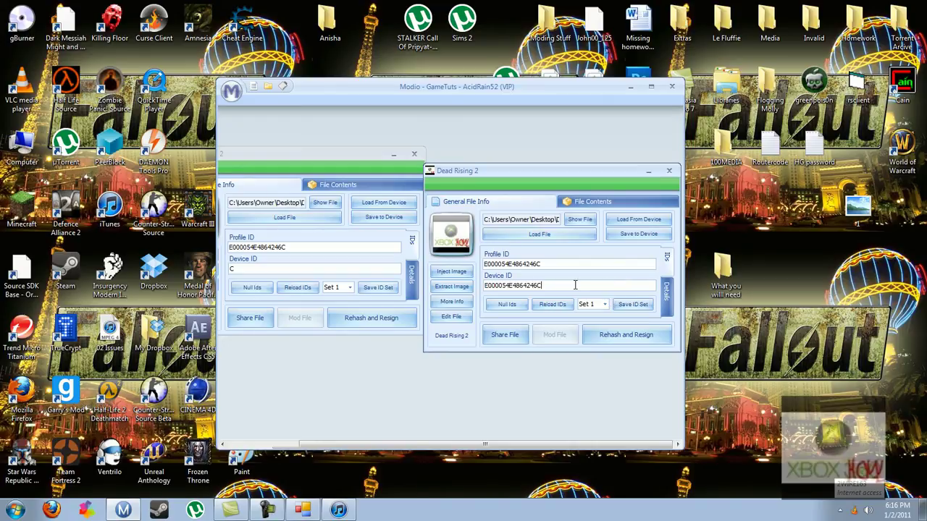
pyautogui.click(311, 268)
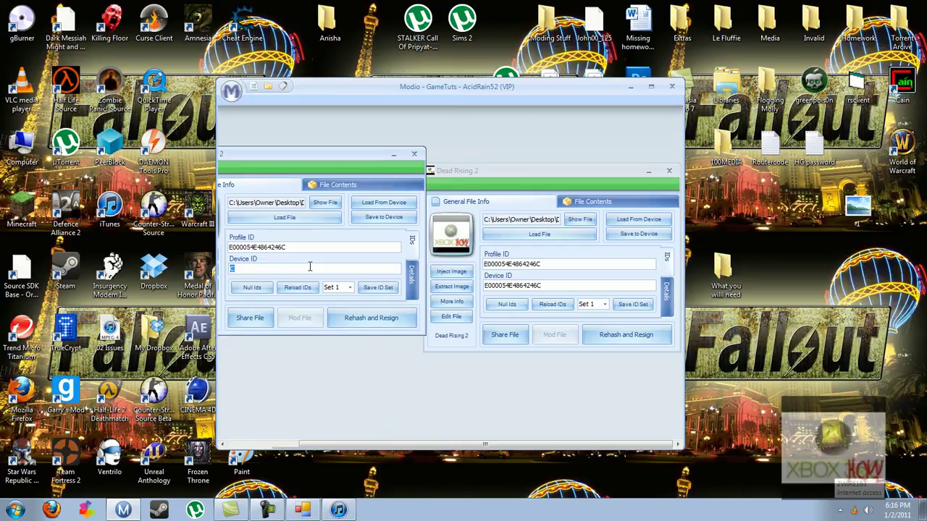
pyautogui.click(413, 153)
# - Paste the original save's long Device ID into the other save's Device ID field
pyautogui.moveTo(398, 89); pyautogui.dragTo(462, 395)
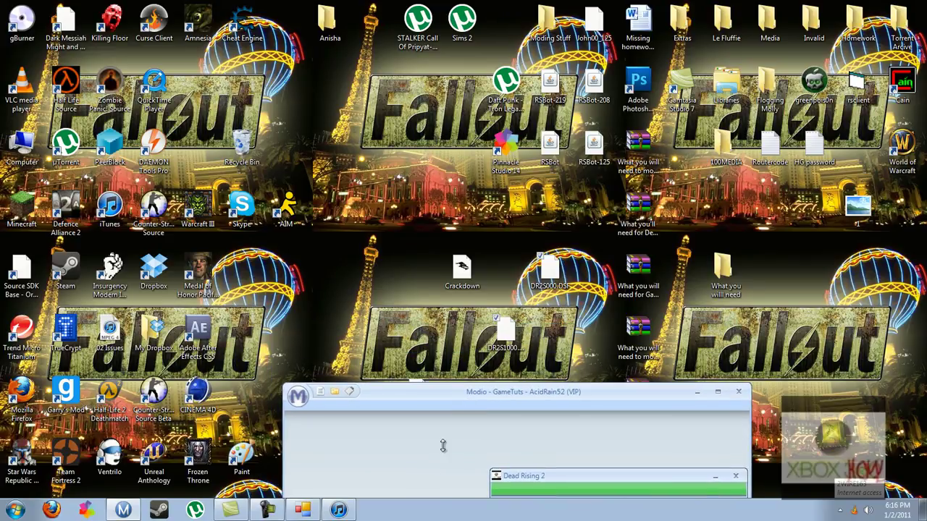
pyautogui.click(484, 397)
pyautogui.moveTo(484, 394); pyautogui.dragTo(471, 214)
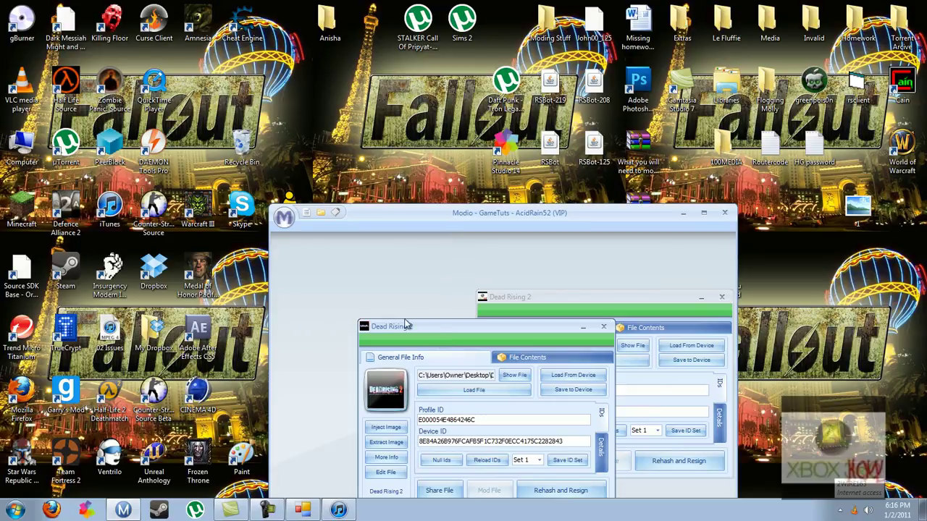
pyautogui.moveTo(407, 326); pyautogui.dragTo(321, 294)
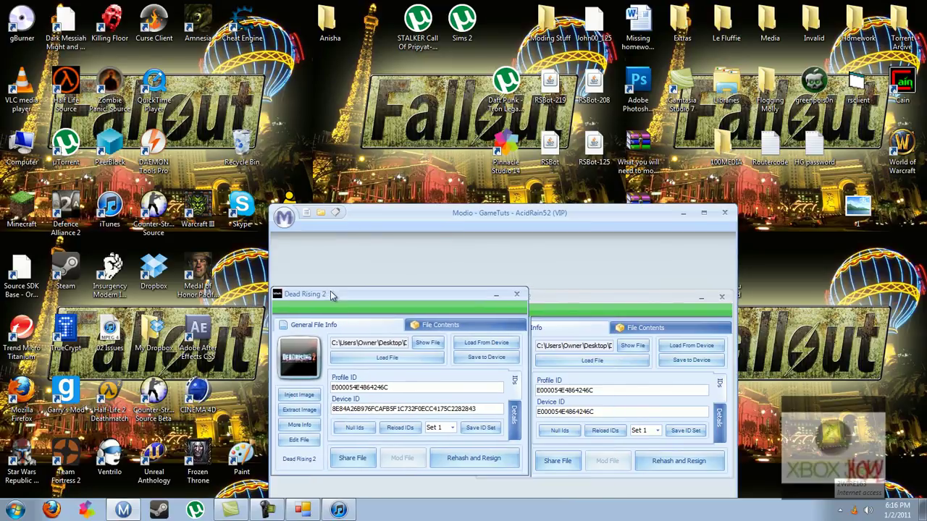
pyautogui.doubleClick(472, 410)
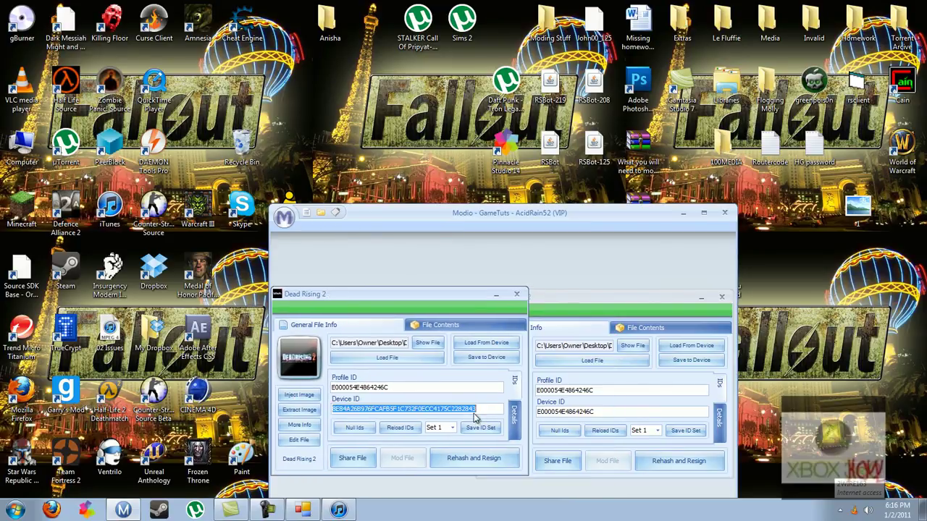
pyautogui.click(597, 309)
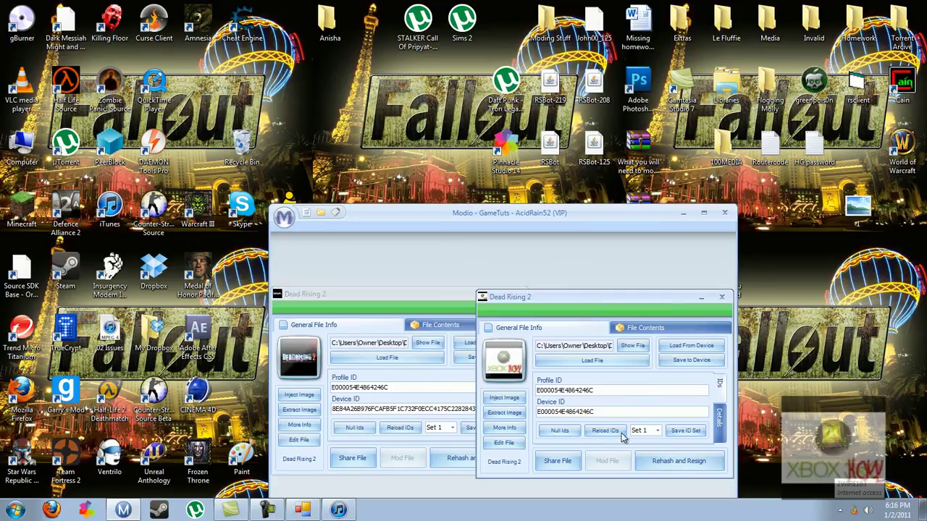
pyautogui.doubleClick(604, 412)
pyautogui.hotkey('ctrl', 'v')
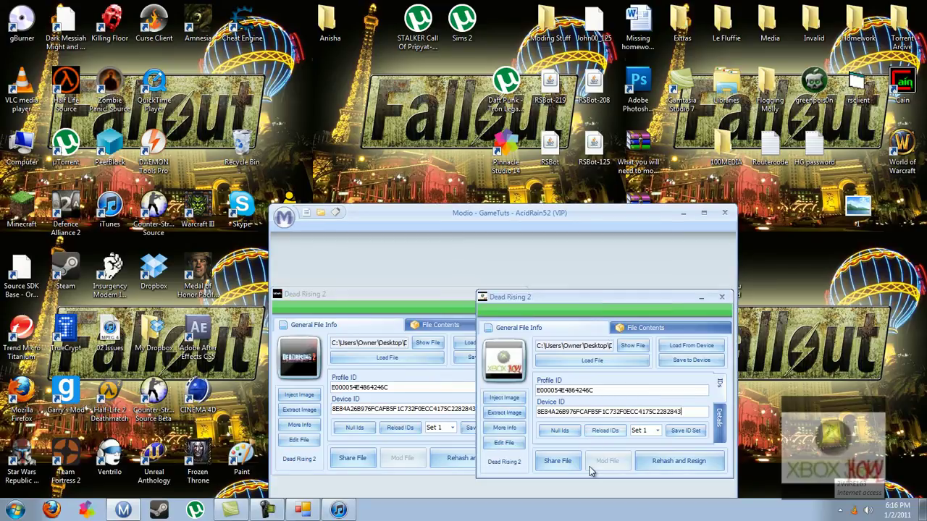
# - Rehash and resign both Dead Rising 2 saves
pyautogui.click(420, 290)
pyautogui.click(484, 458)
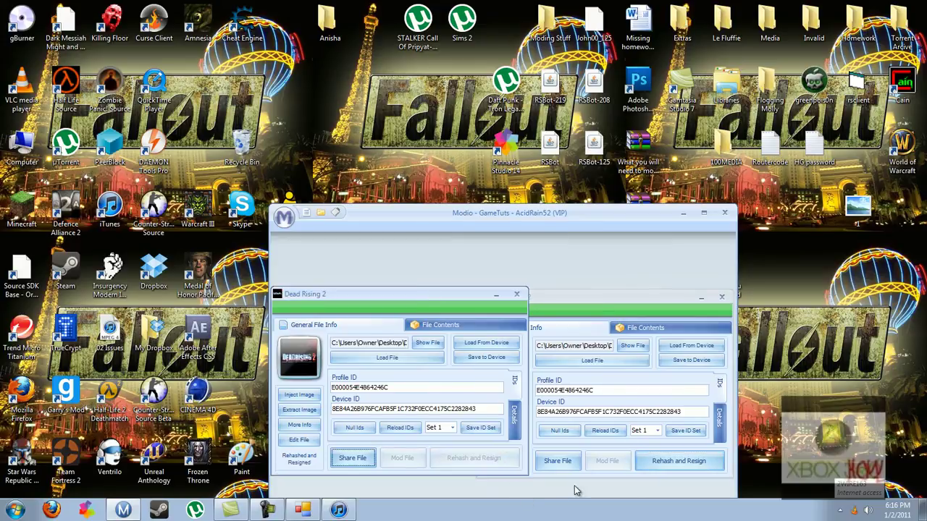
pyautogui.click(701, 472)
pyautogui.click(701, 472)
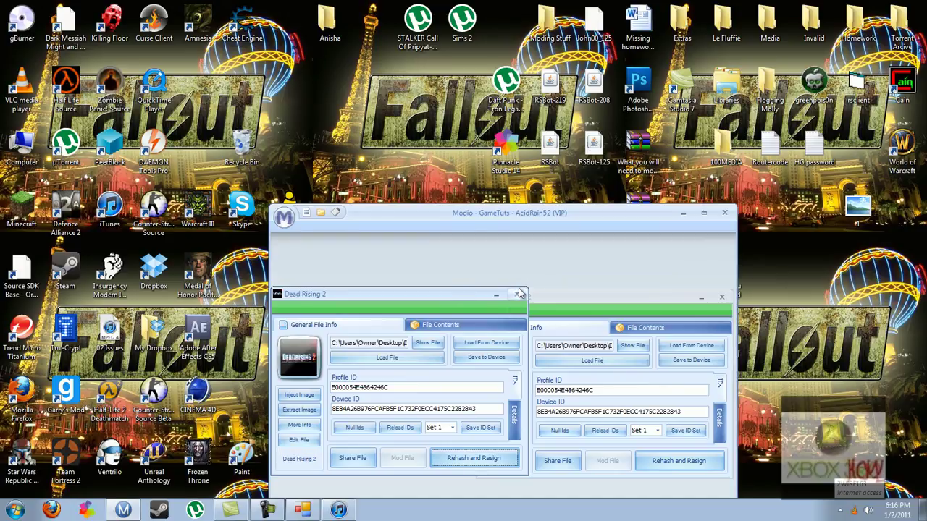
# - Close the Dead Rising 2 save window and Modio, dismissing the compatibility warning
pyautogui.click(722, 297)
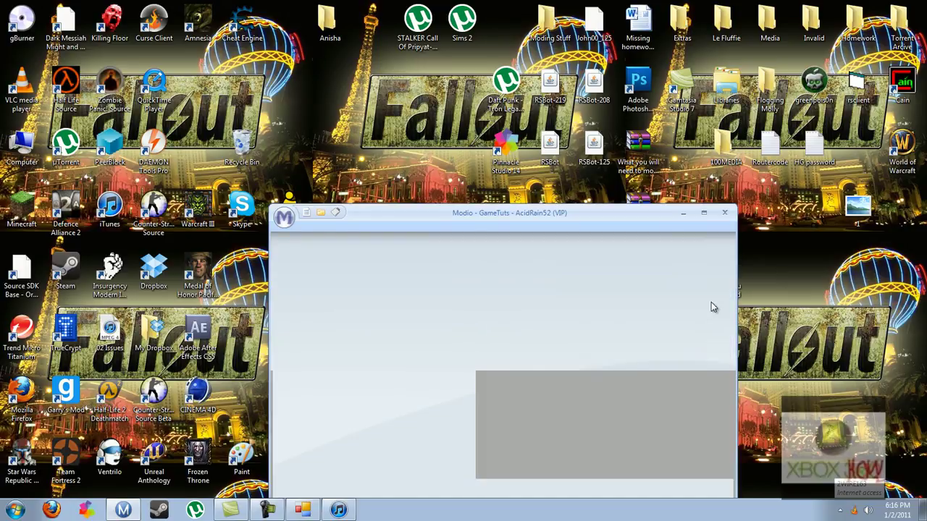
pyautogui.click(725, 214)
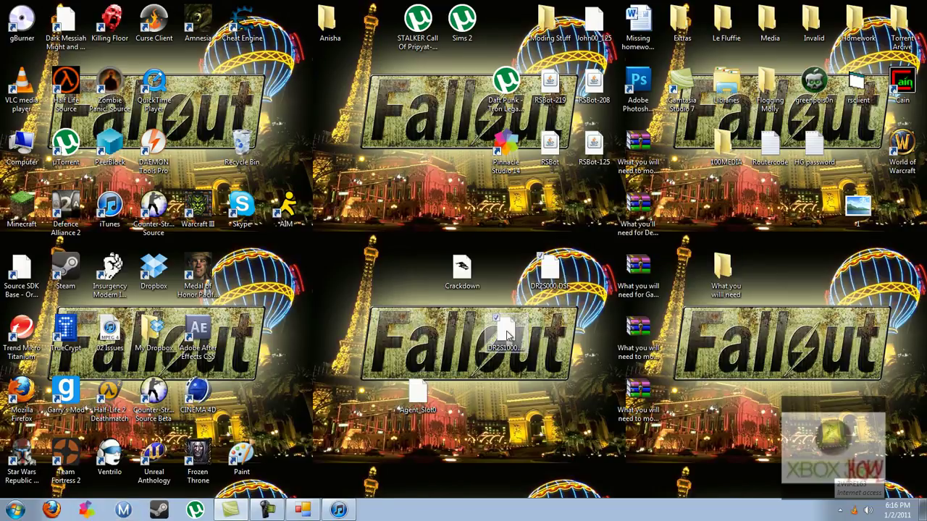
pyautogui.click(588, 310)
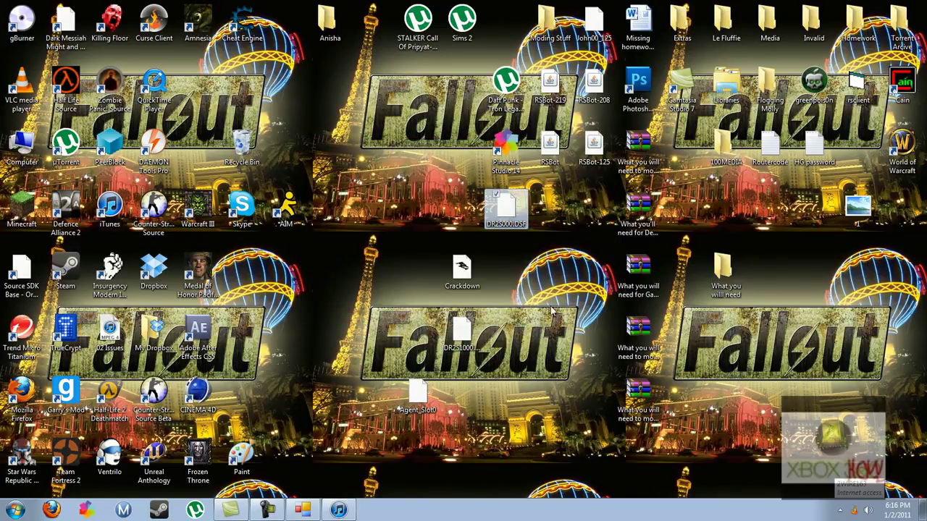
# - Move DR2S000.DSF next to DR2S1000 and drag it onto Usb Xtaf Xplorer to inject it
pyautogui.moveTo(506, 208); pyautogui.dragTo(551, 335)
pyautogui.click(503, 351)
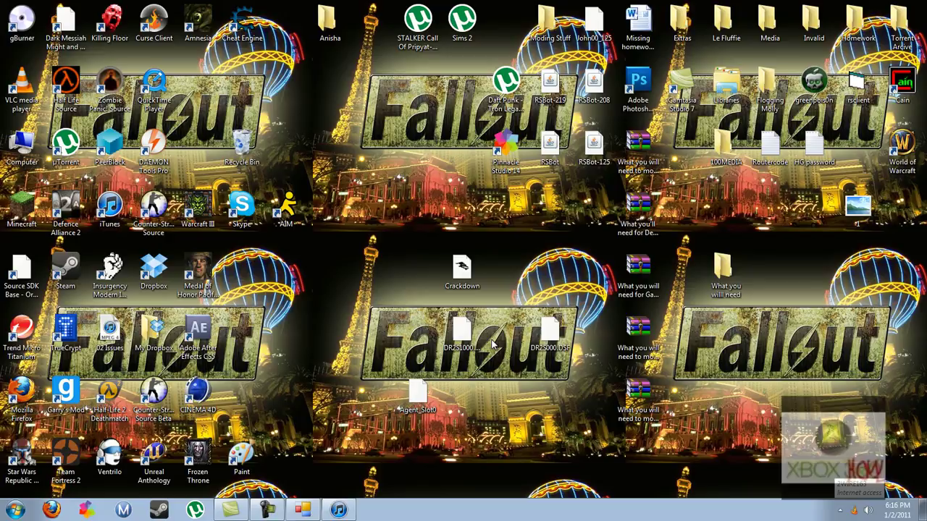
pyautogui.moveTo(545, 330); pyautogui.dragTo(226, 245)
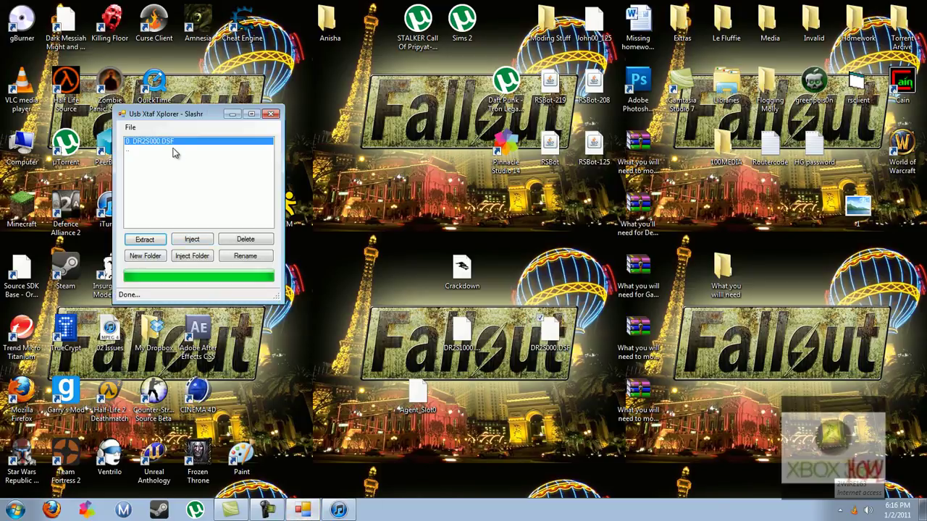
# - Delete the old DR2S000.DSF entry from the USB drive, leaving the resigned copy
pyautogui.click(527, 332)
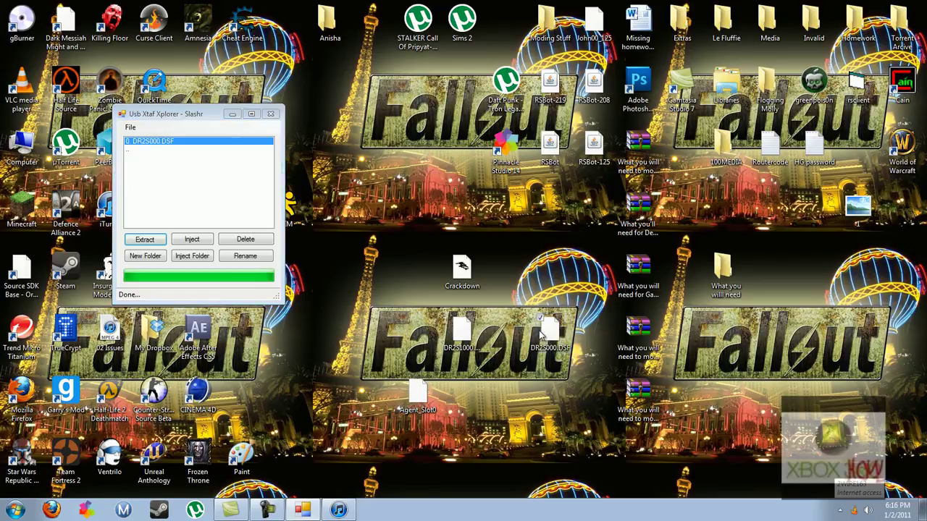
pyautogui.click(267, 179)
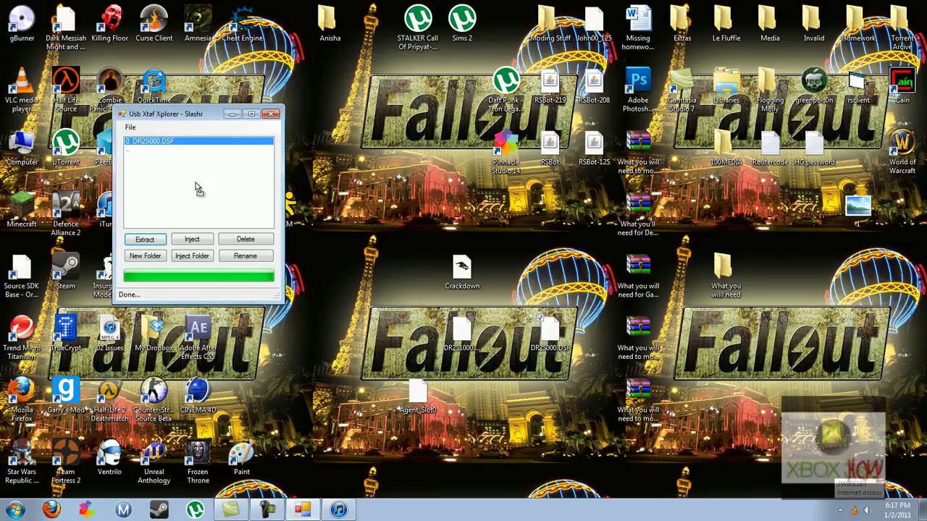
pyautogui.click(174, 142)
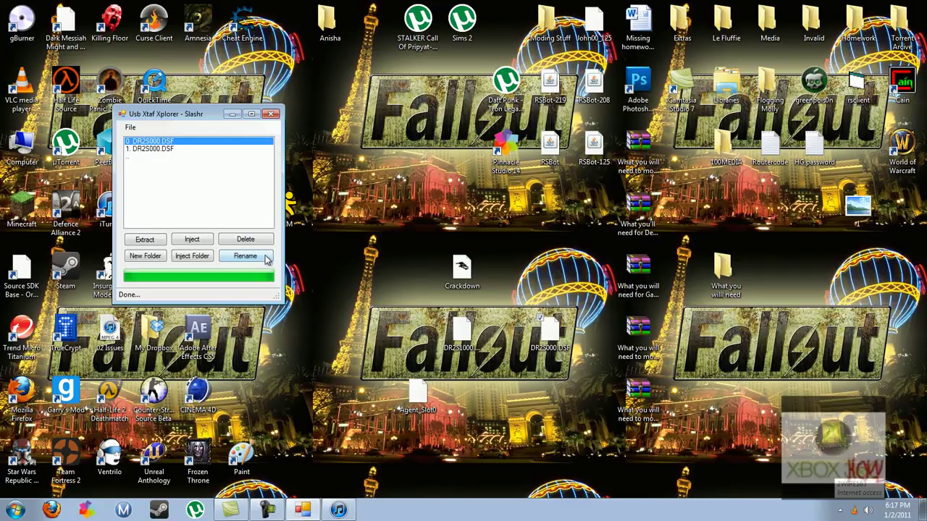
pyautogui.click(247, 241)
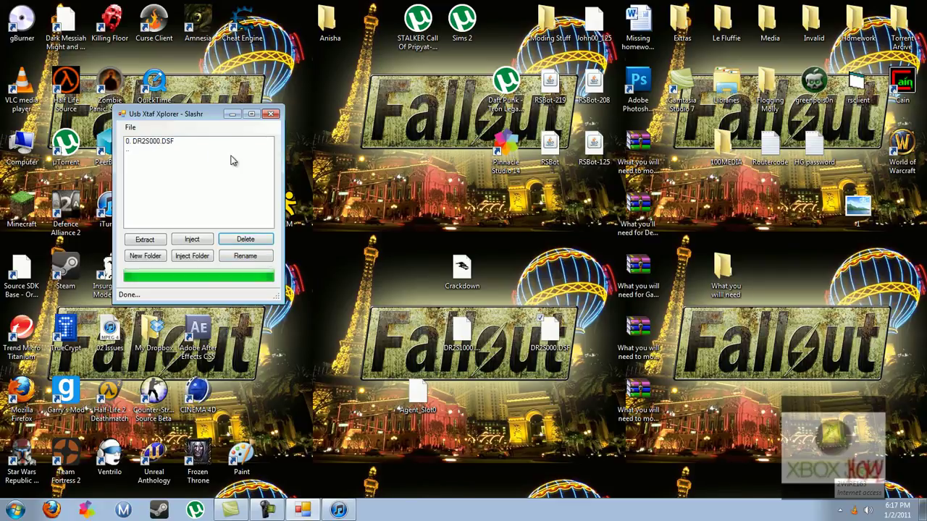